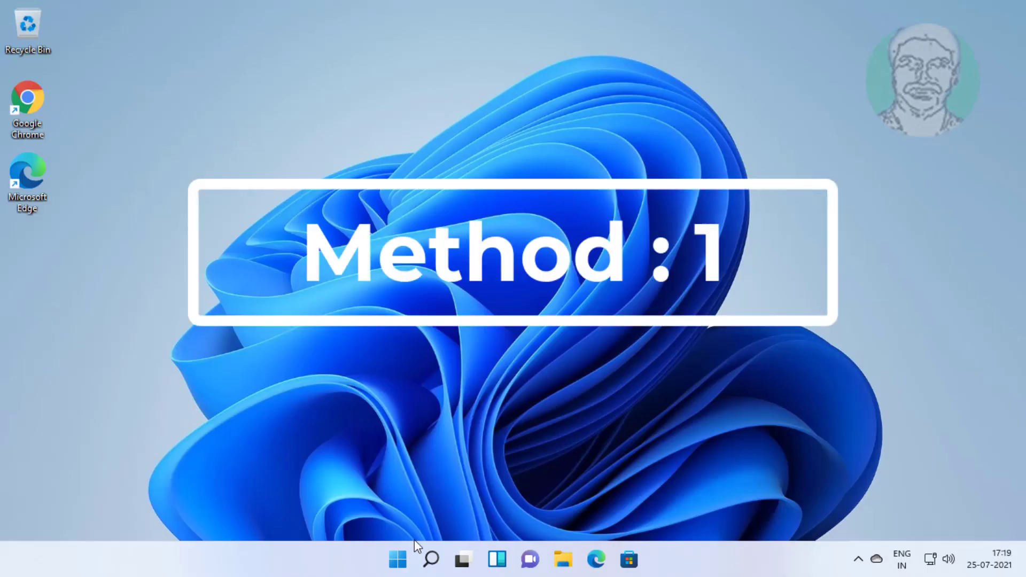
Launch Task Manager from the Win+X quick menu.
right_click(404, 565)
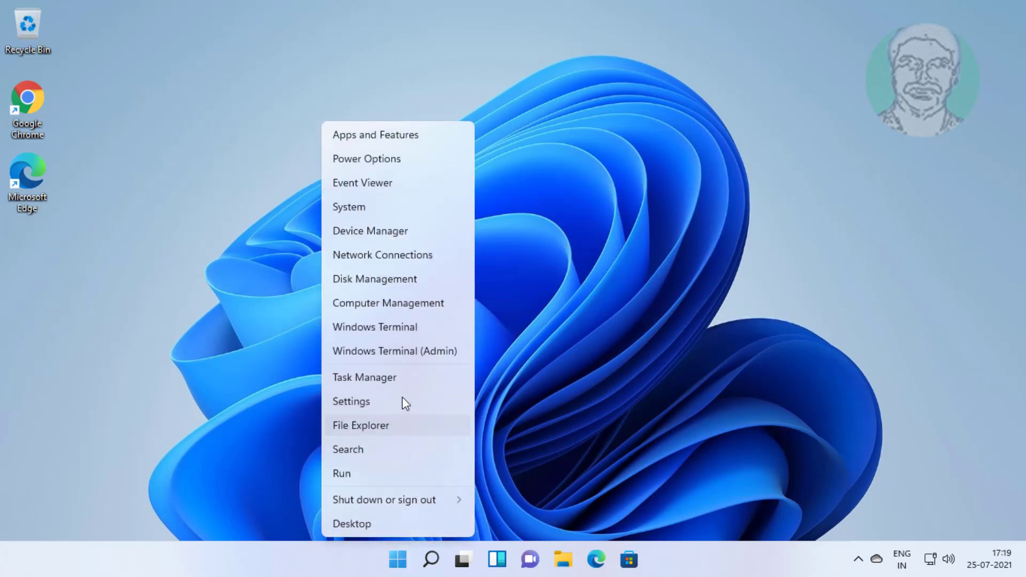
click(403, 380)
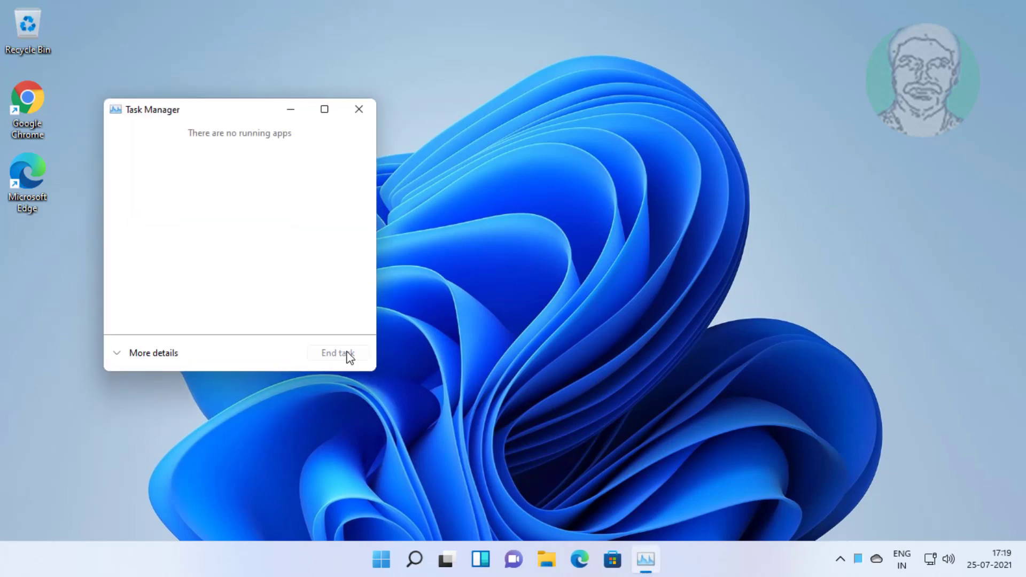
Expand Task Manager to full details and end the Windows Explorer process.
click(154, 352)
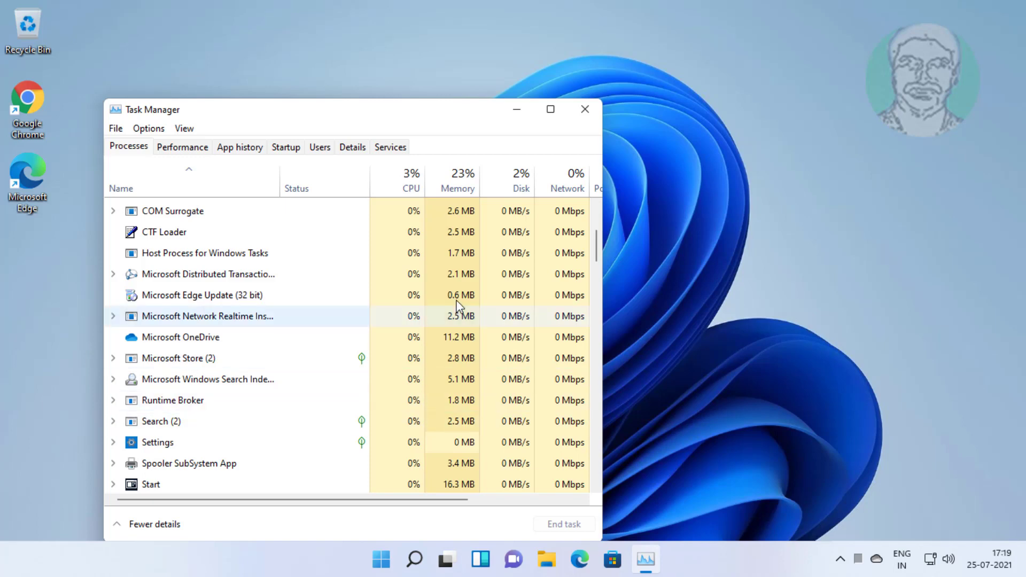
scroll(597, 265, down, 1)
drag(596, 273, 603, 475)
click(145, 386)
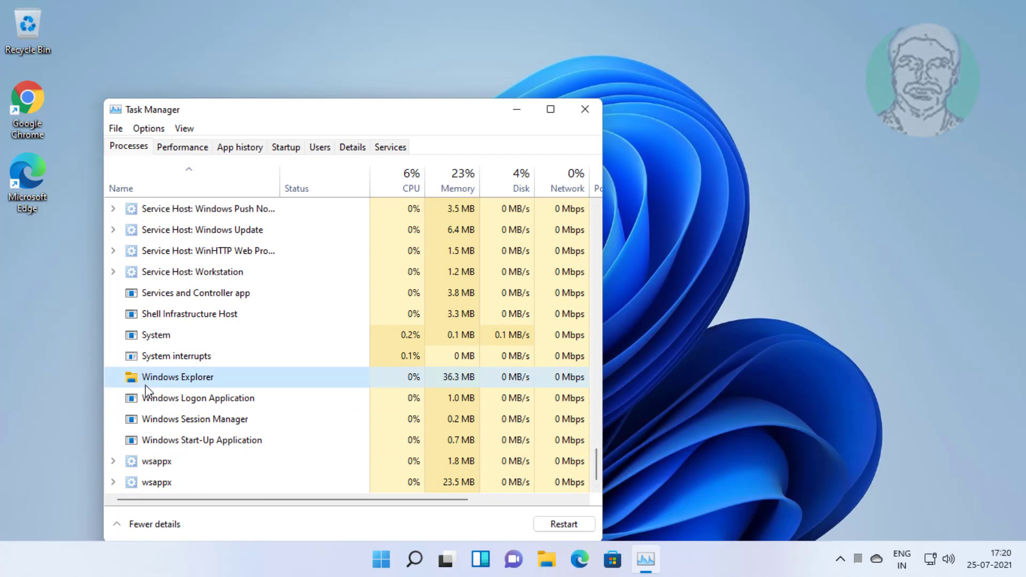
right_click(199, 383)
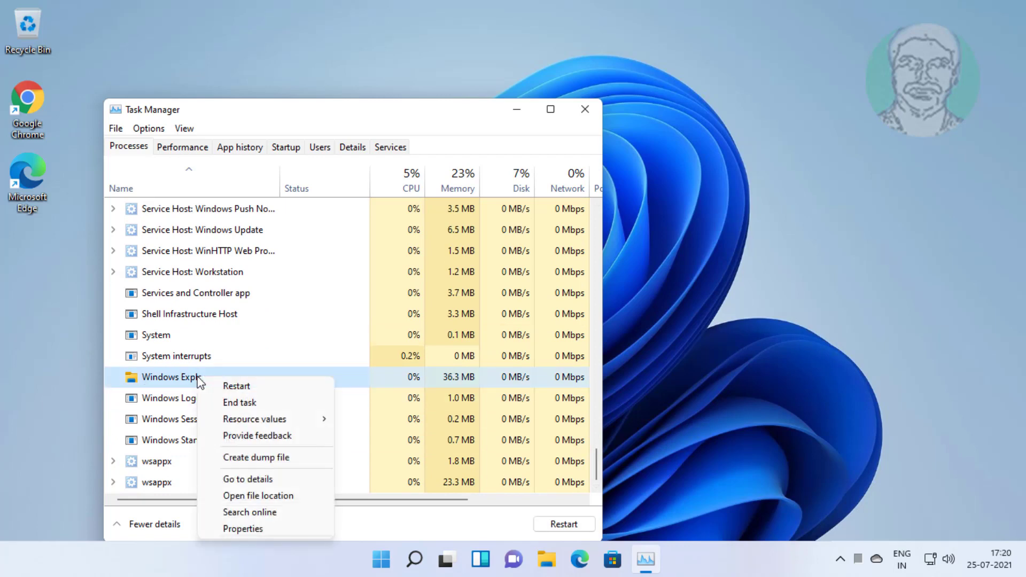
click(254, 405)
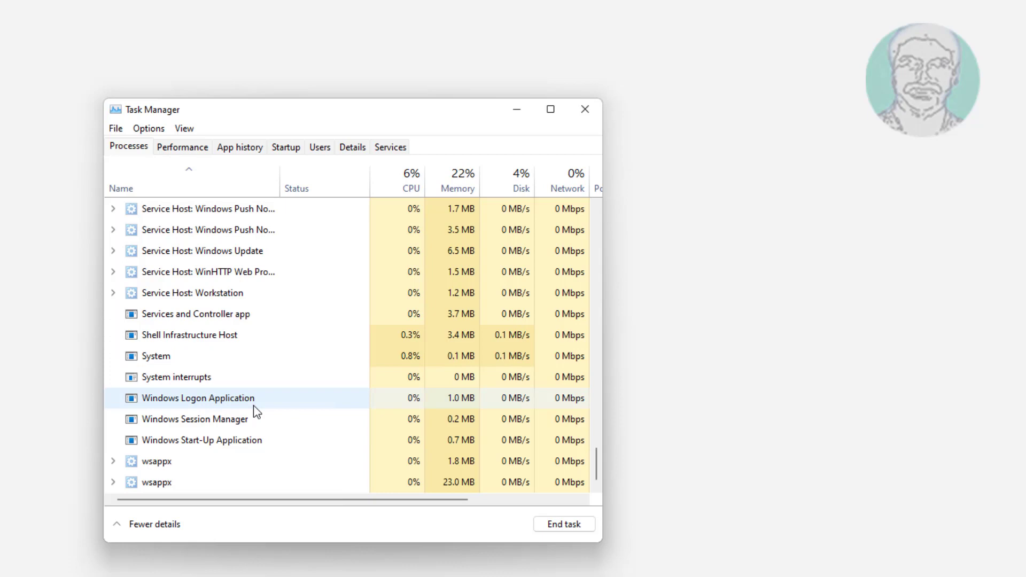
Run explorer.exe as a new task with administrative privileges.
click(116, 128)
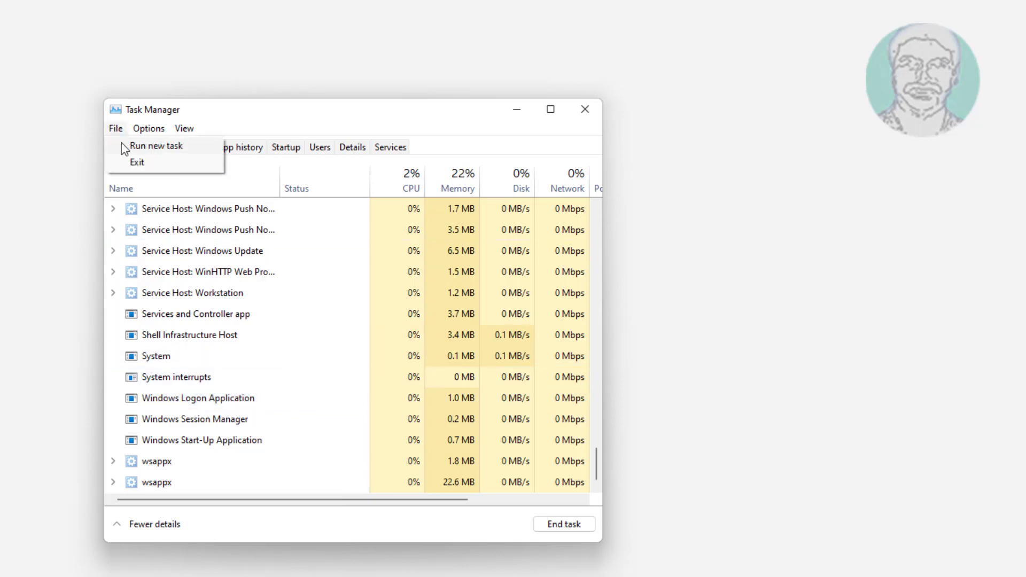
click(121, 143)
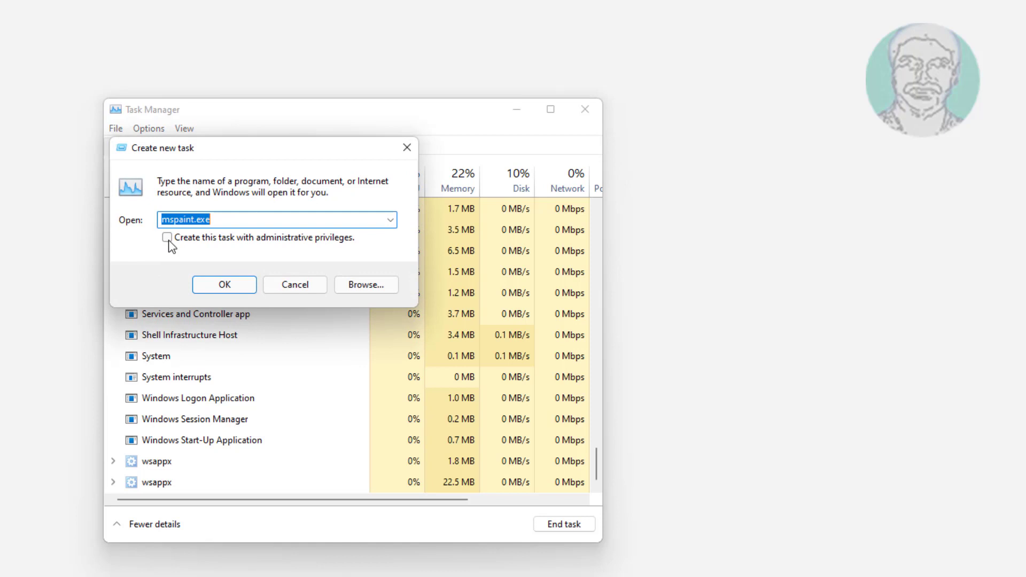
click(167, 237)
double_click(230, 219)
text(explorer)
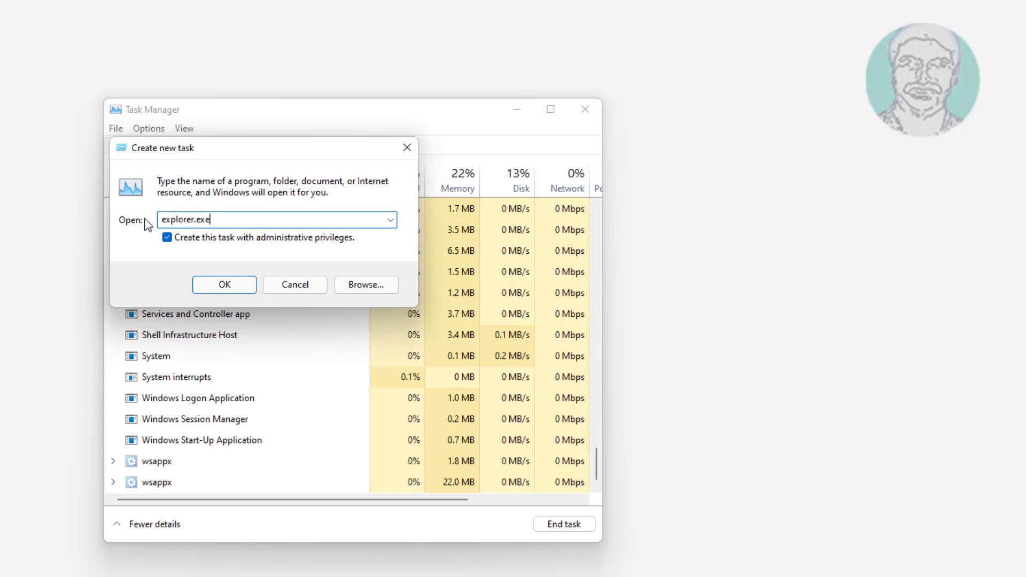
click(229, 285)
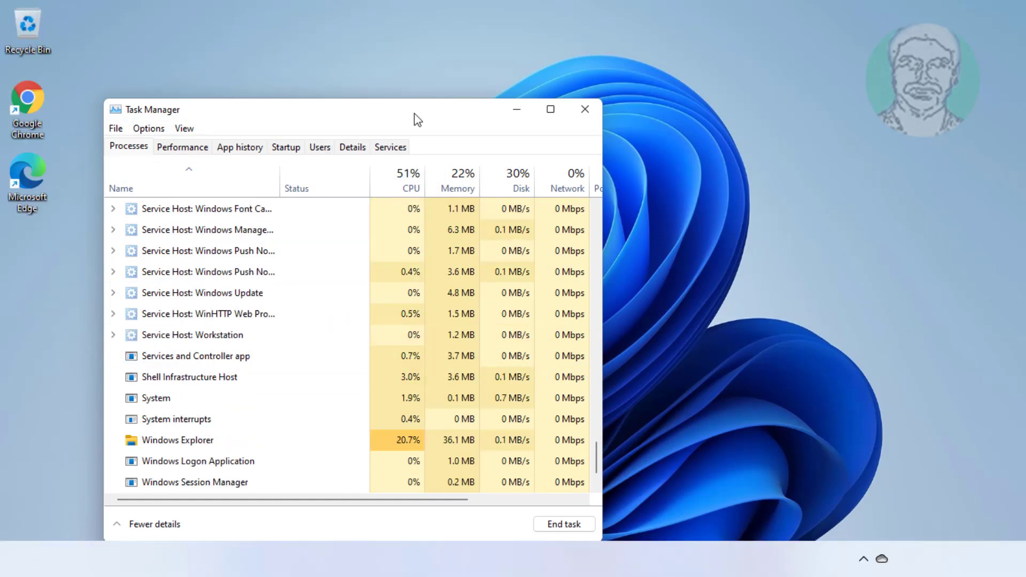
Close Task Manager and launch Settings from the Start menu.
click(590, 119)
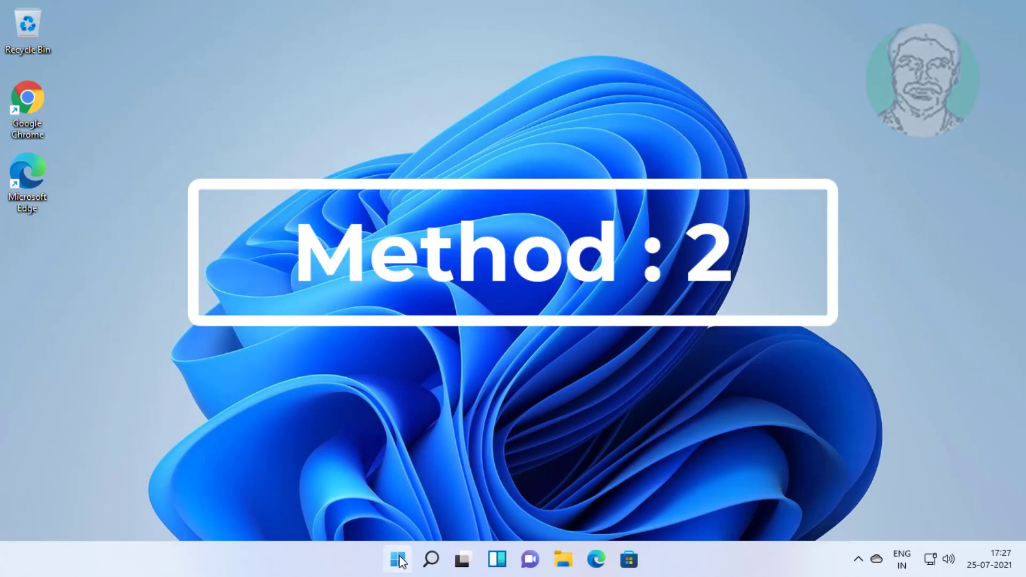
click(398, 559)
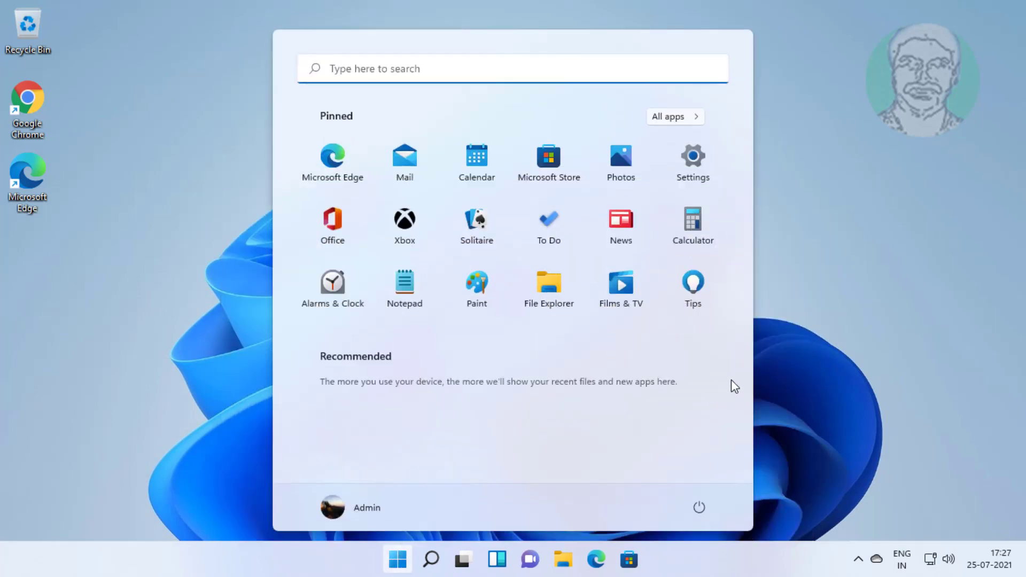
click(693, 164)
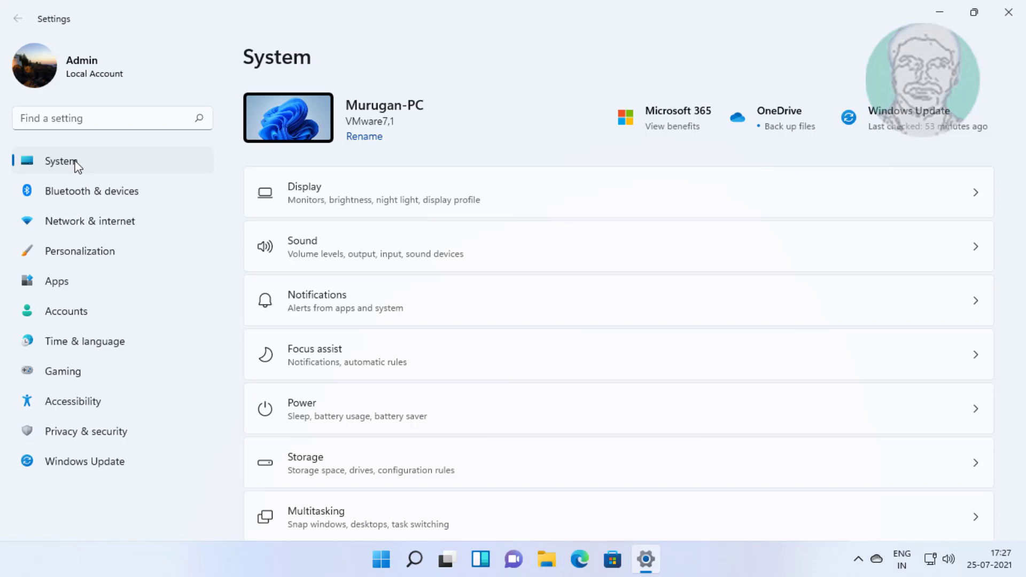
scroll(436, 283, down, 1)
scroll(481, 321, down, 4)
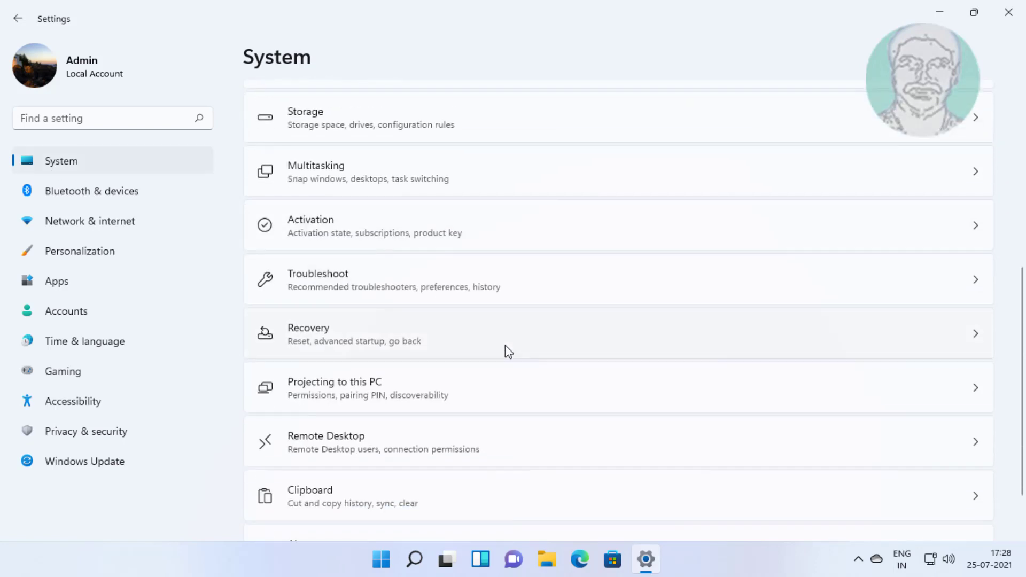
Go to System > Troubleshoot > Other troubleshooters in Settings.
click(350, 289)
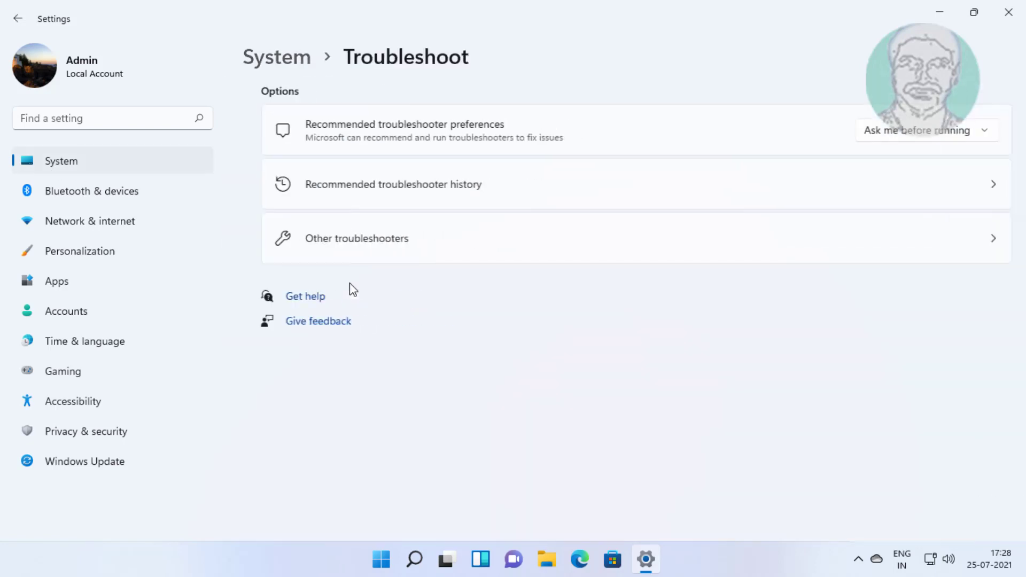
click(368, 239)
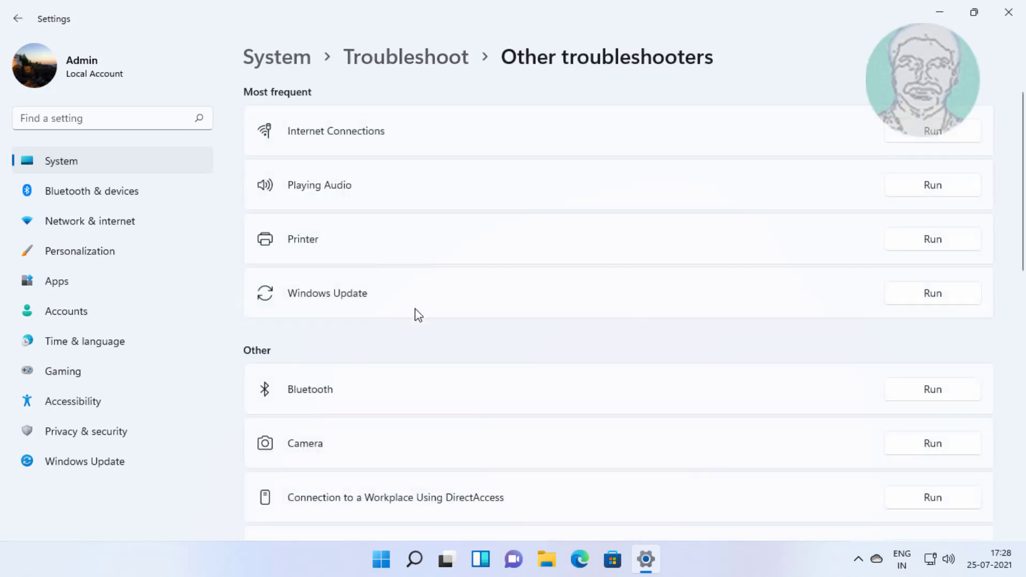
scroll(417, 314, down, 1)
scroll(415, 313, down, 2)
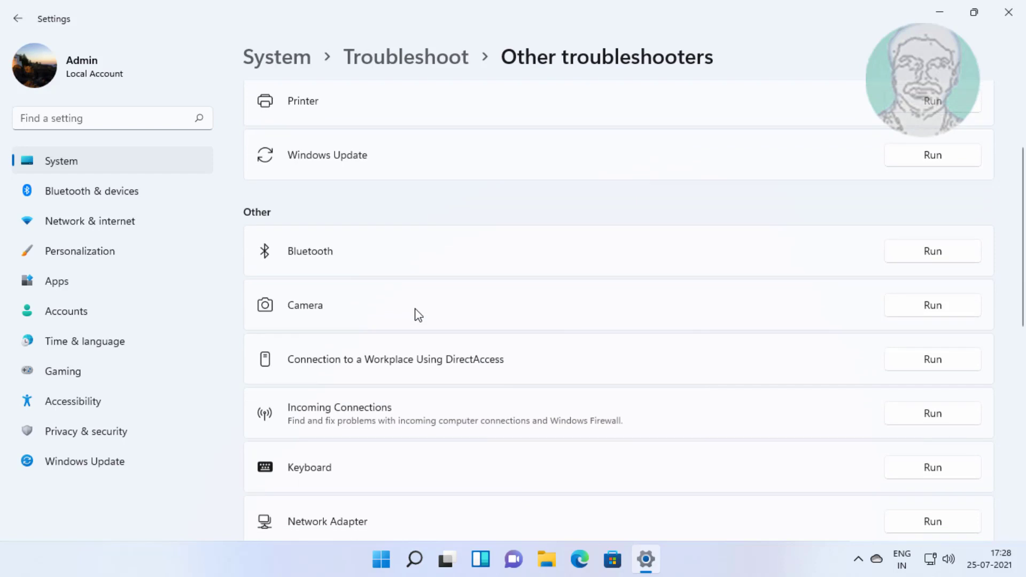
scroll(414, 314, down, 1)
scroll(429, 341, down, 1)
scroll(428, 345, down, 2)
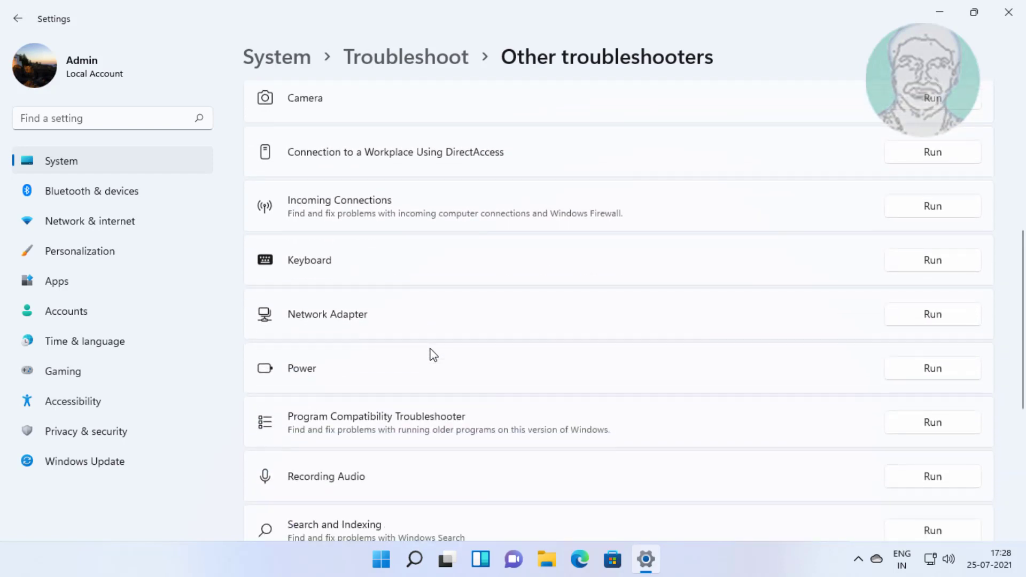
scroll(430, 348, down, 1)
scroll(429, 348, down, 3)
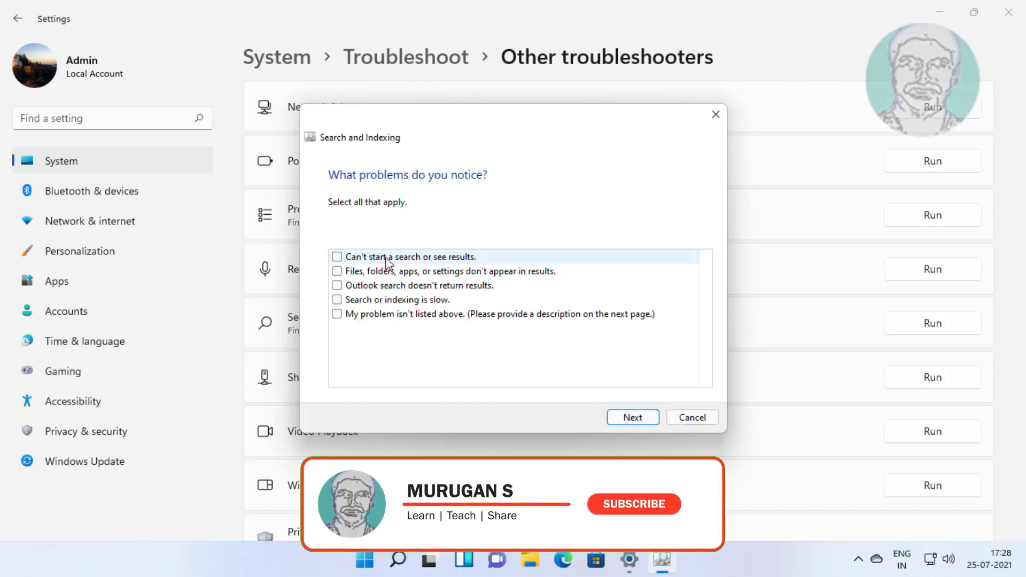
Report 'Can't start a search or see results' and rerun detection as administrator.
click(342, 263)
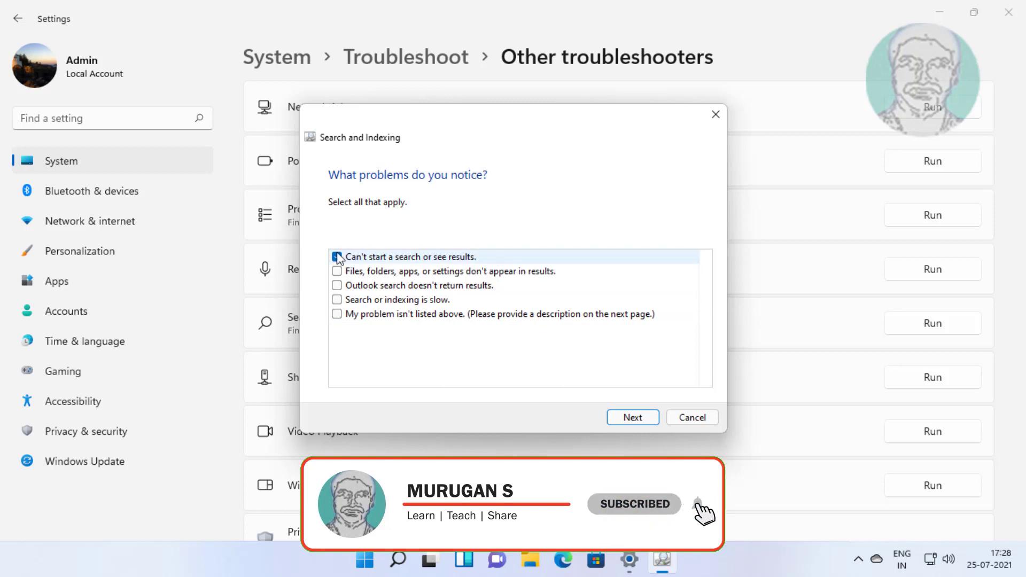
click(639, 419)
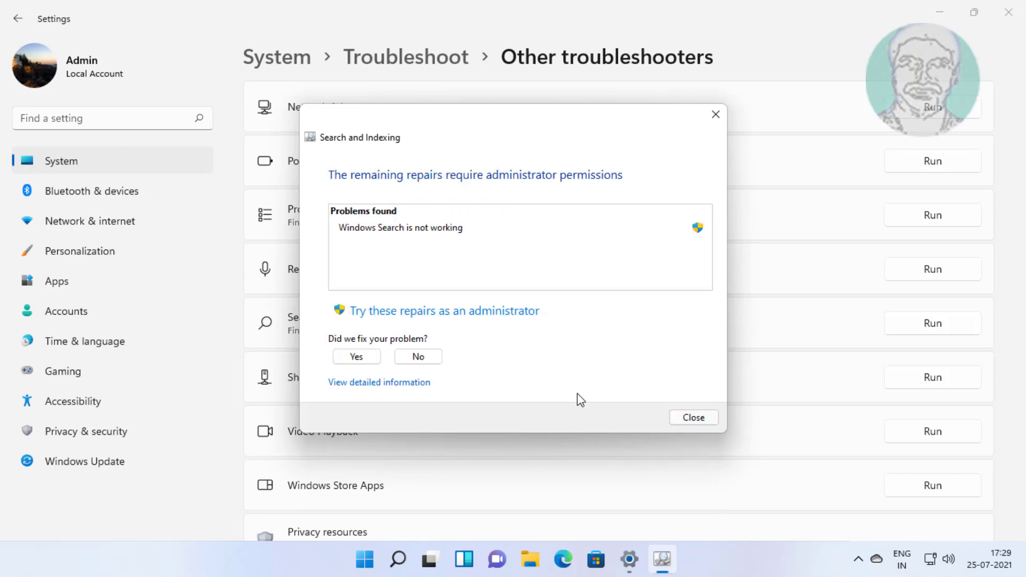
click(398, 303)
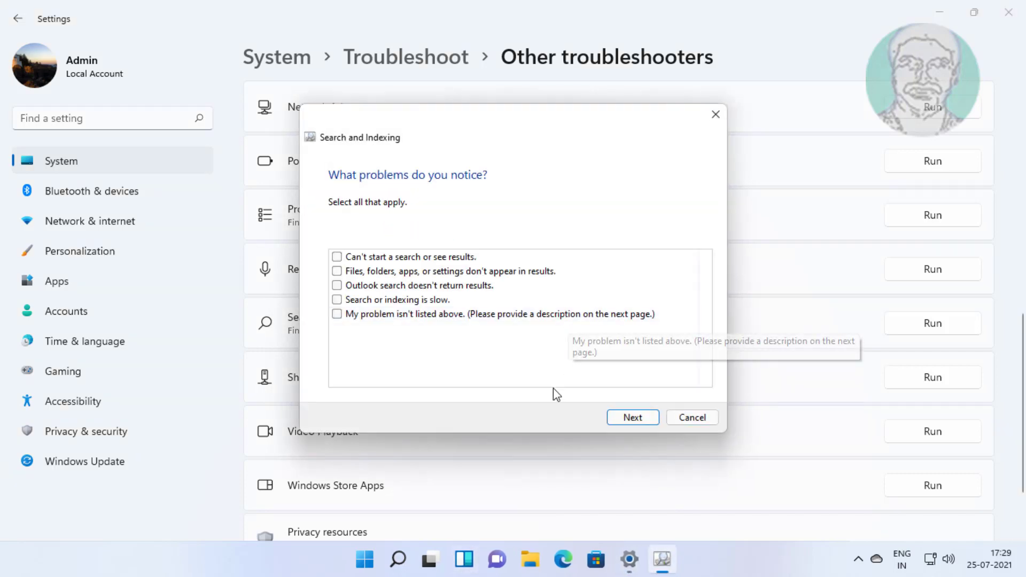
click(336, 256)
click(641, 418)
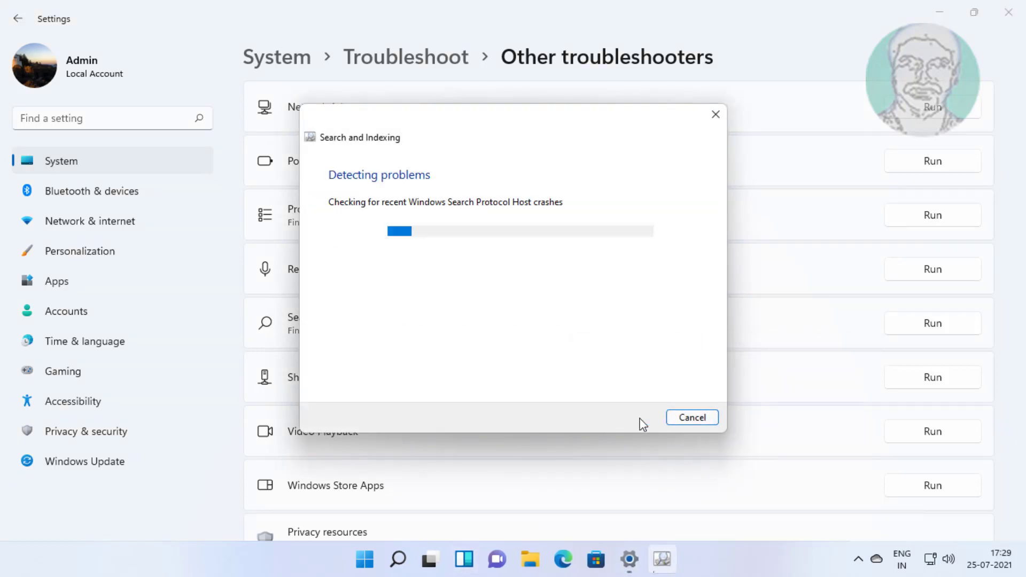